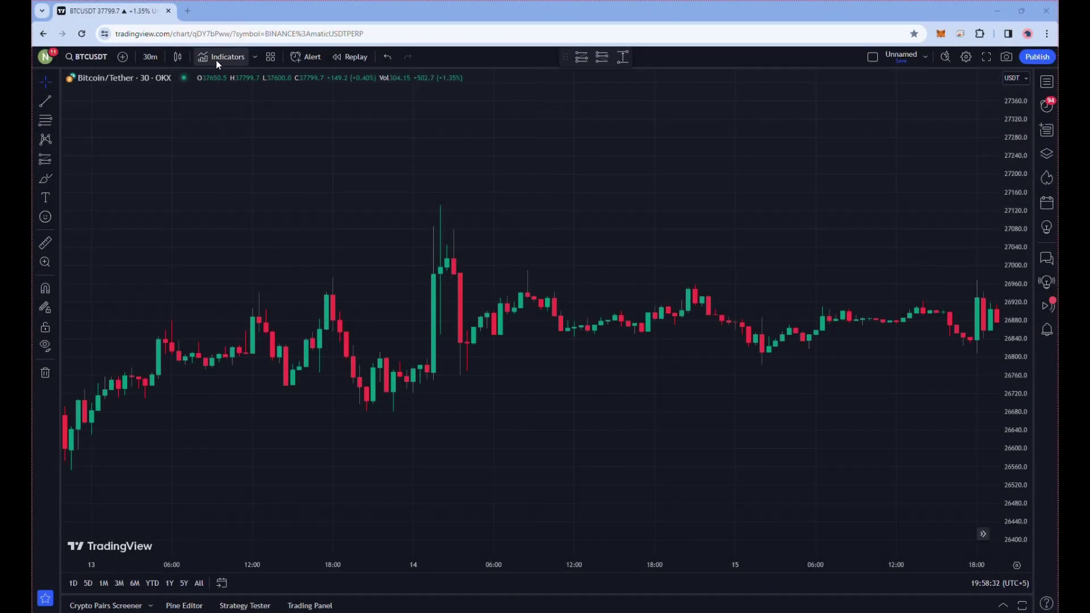
- Search indicators for 'momentum based zigzag' and add Momentum-based ZigZag to the BTCUSDT chart
left_click(216, 60)
type("mo")
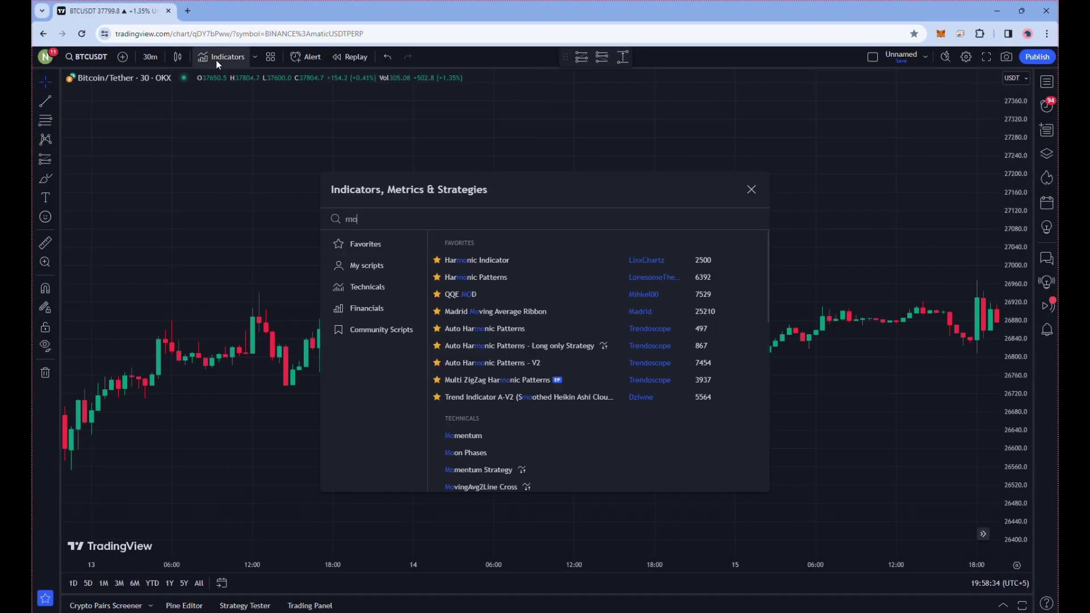
type("mentu")
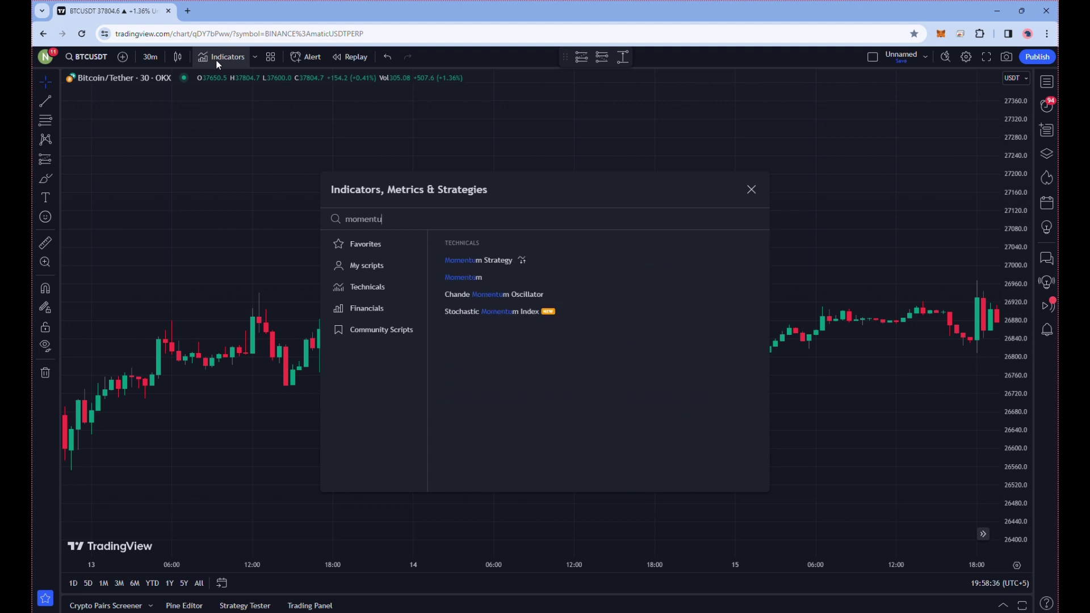
type("m based z")
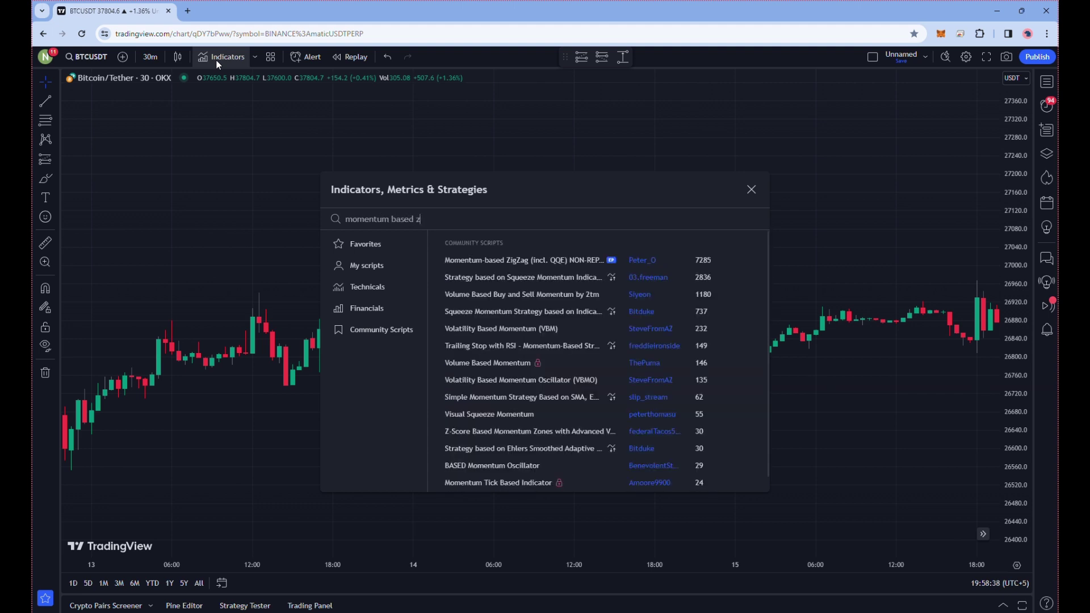
type("igzag")
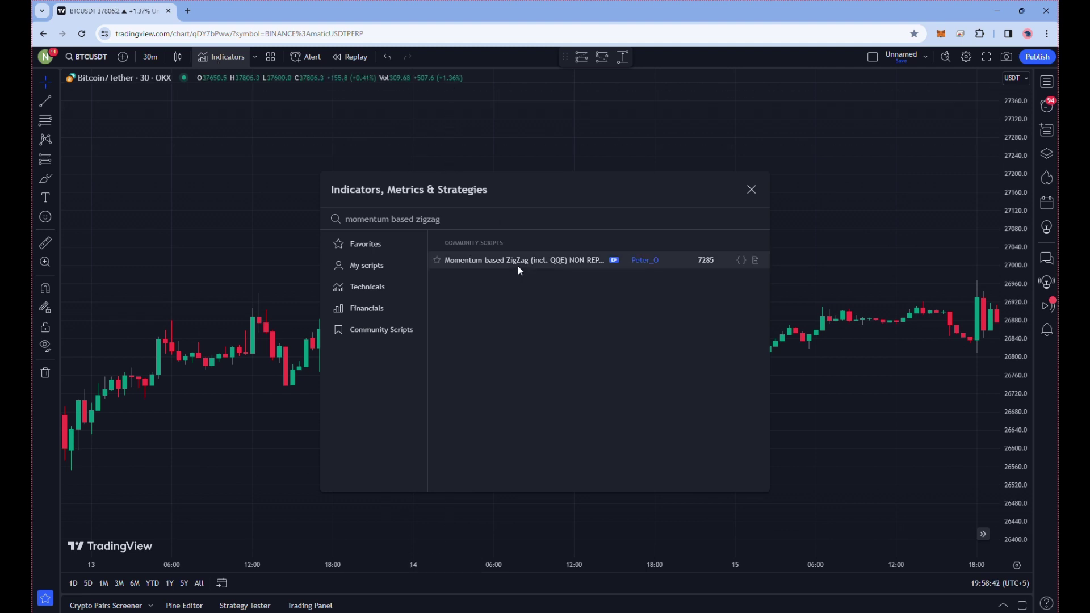
left_click(519, 267)
left_click(750, 190)
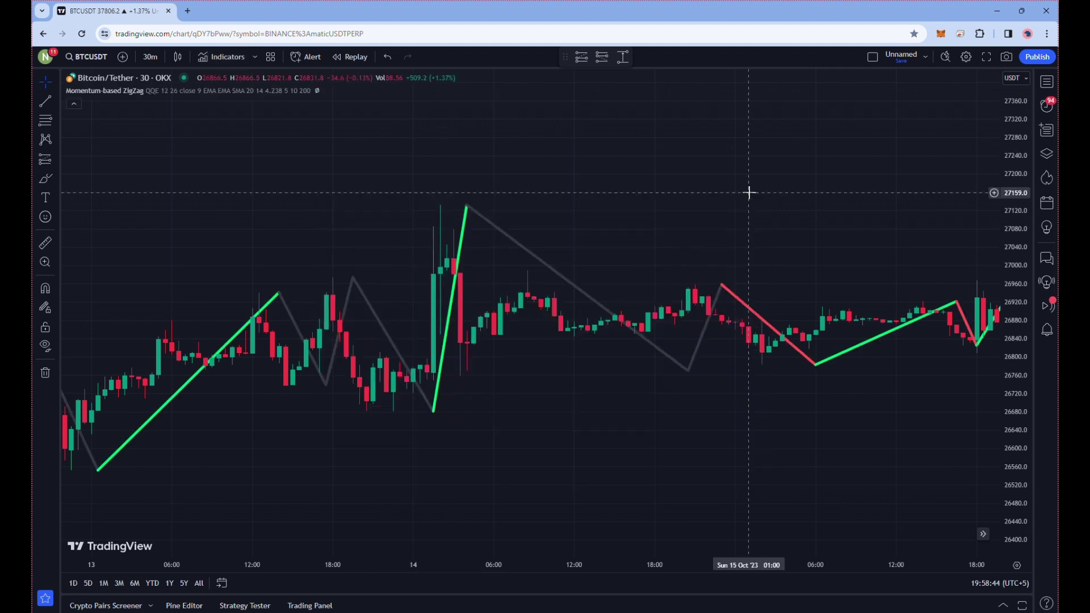
left_click(222, 63)
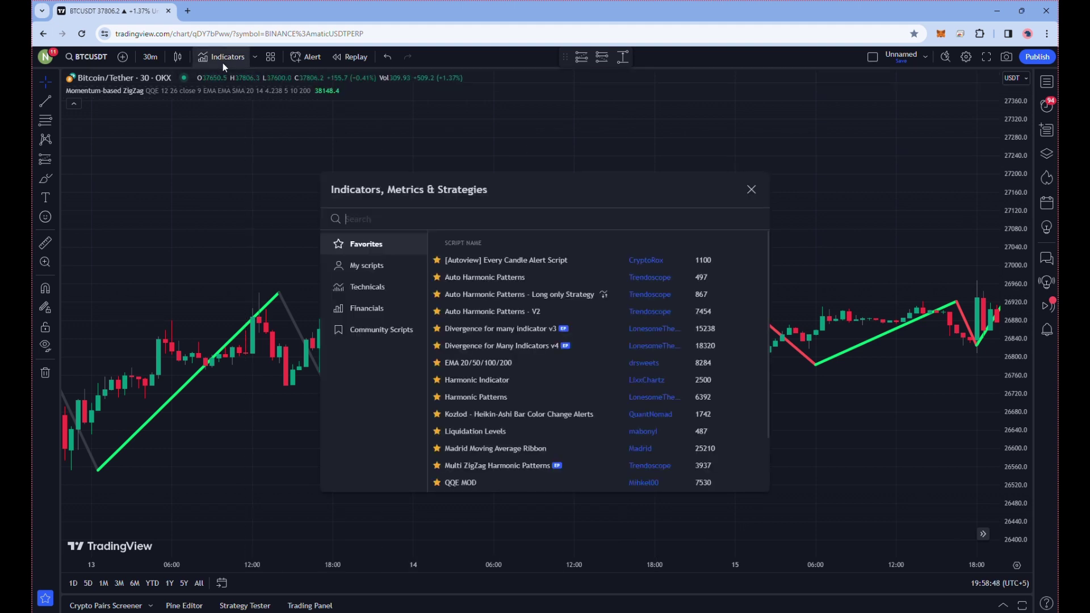
- Search 'modified momentum qqe' and add the Modified Momentum QQE-ZigZag [Non Repaint During Candle Building] indicator
type("modified")
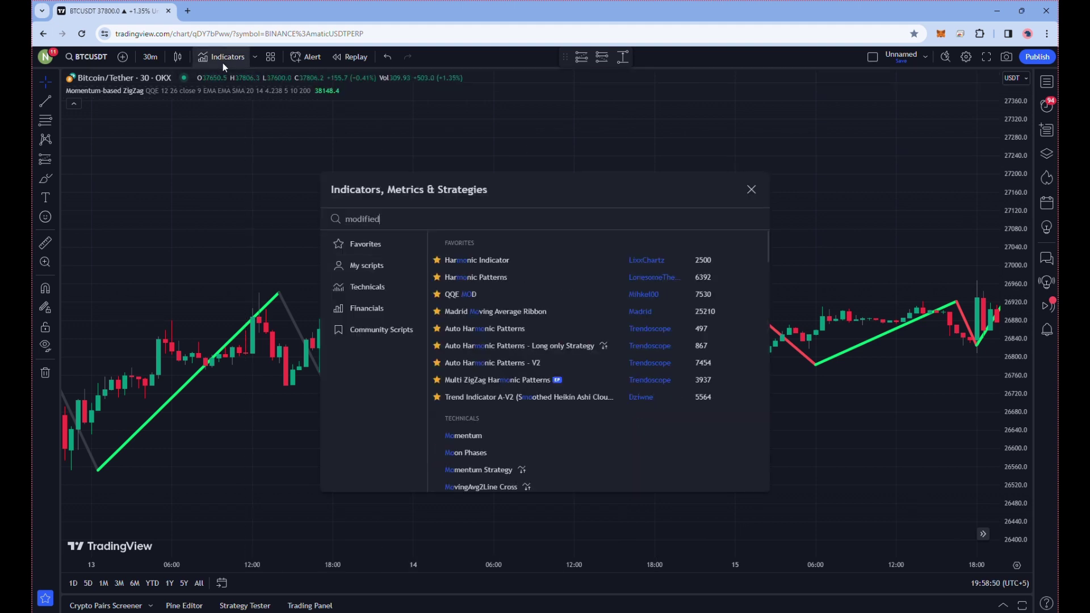
type(" mo")
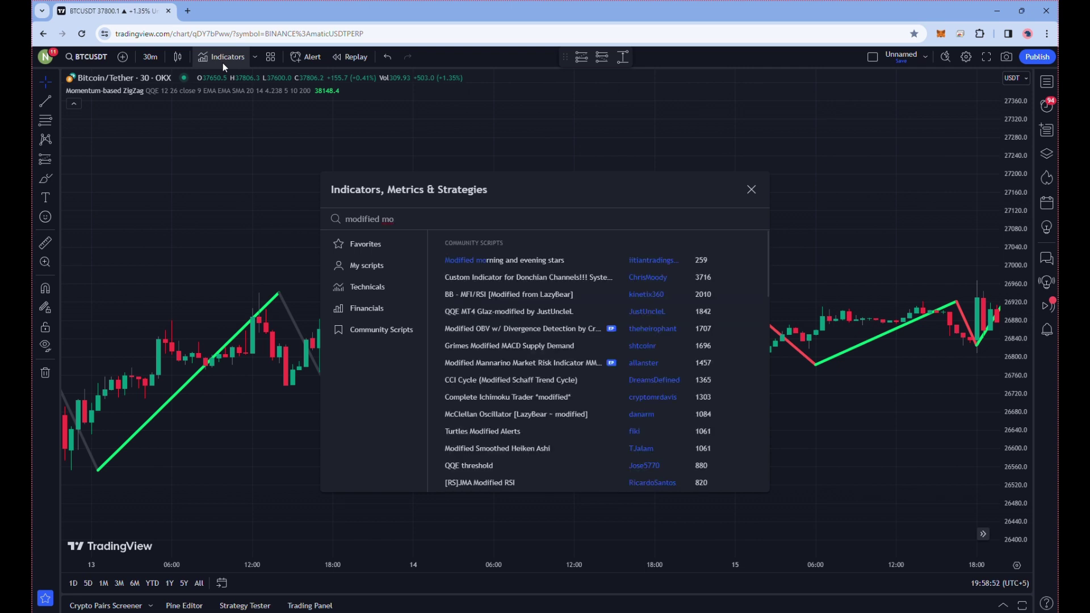
type("mentum qqe")
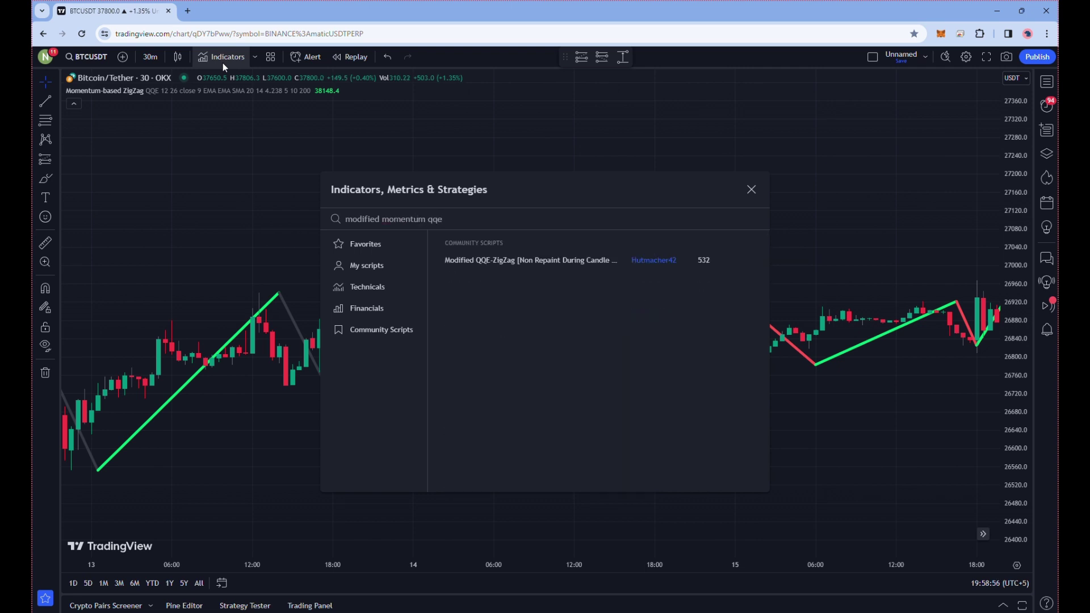
left_click(501, 260)
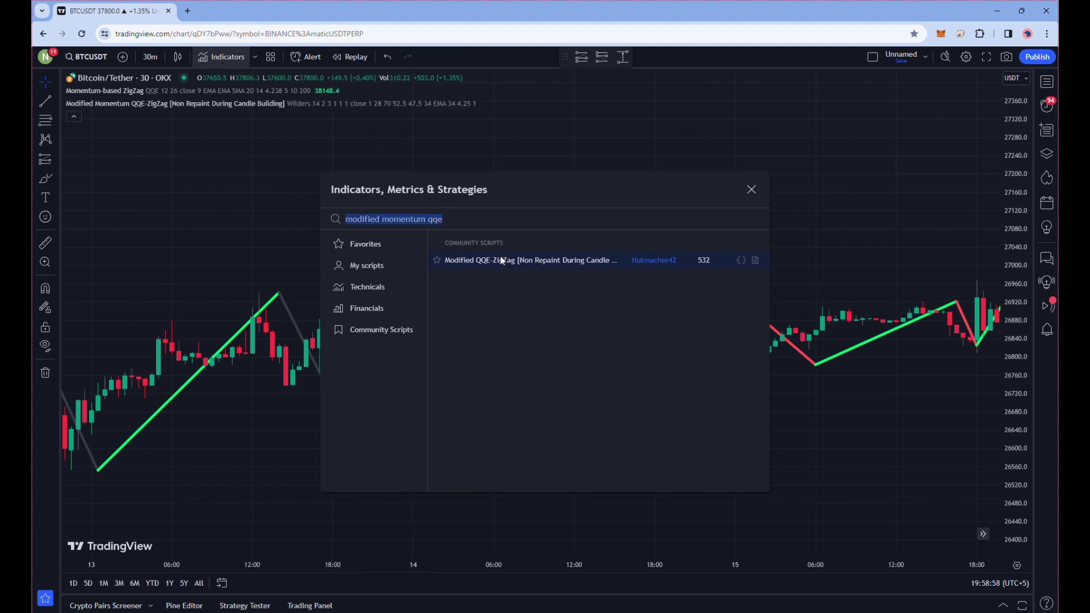
left_click(752, 189)
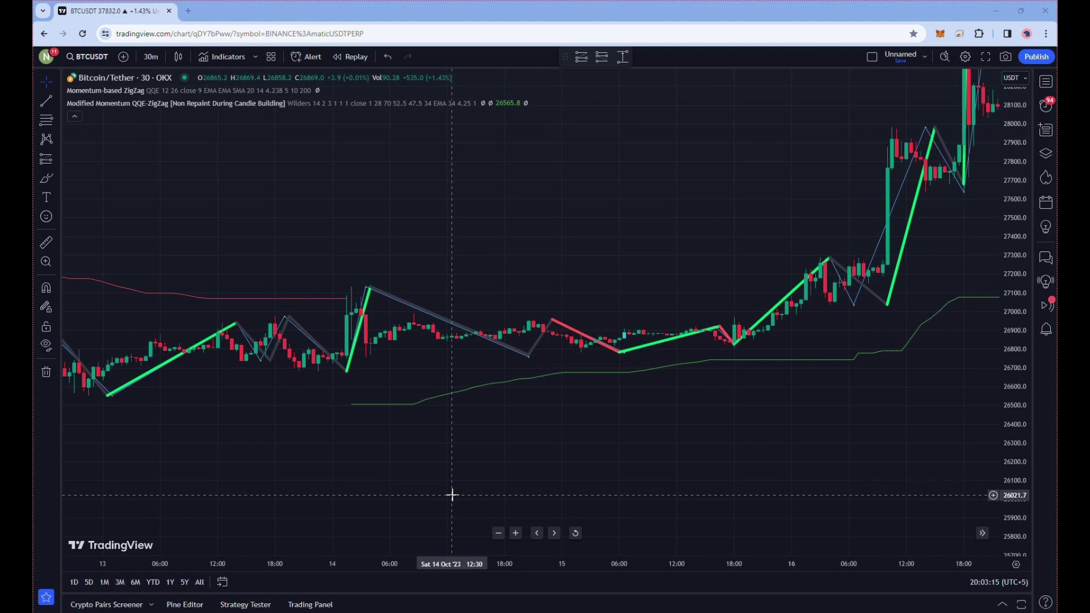
- Select the Long Position drawing tool
left_click(46, 159)
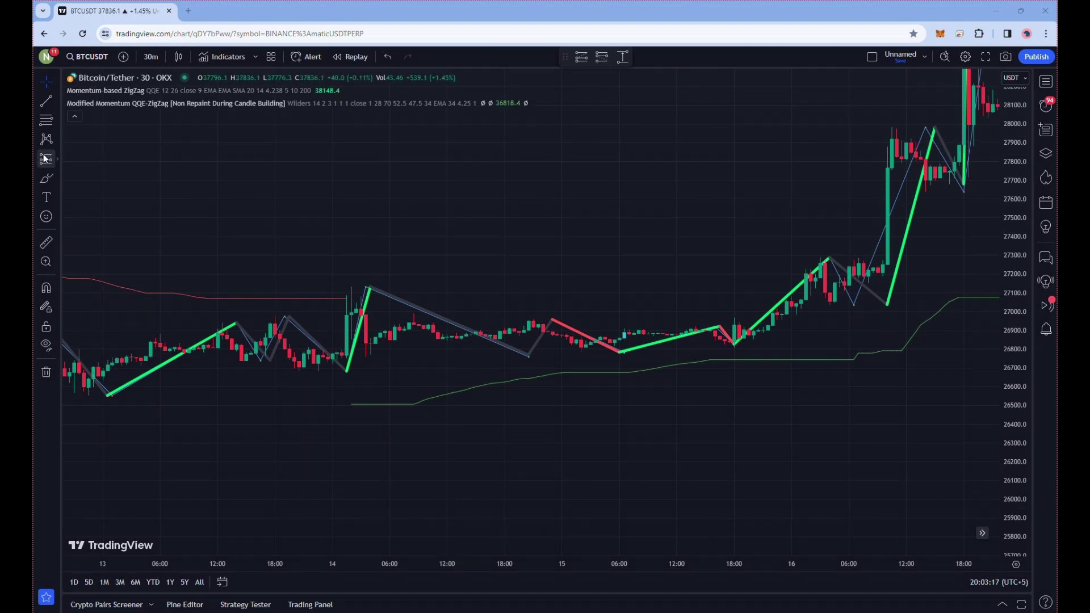
- Place a 14 Oct long position: entry 26994.8, stop 26687.5, target 27623.7, closing in profit
left_click(352, 312)
left_click_drag(353, 460, 361, 370)
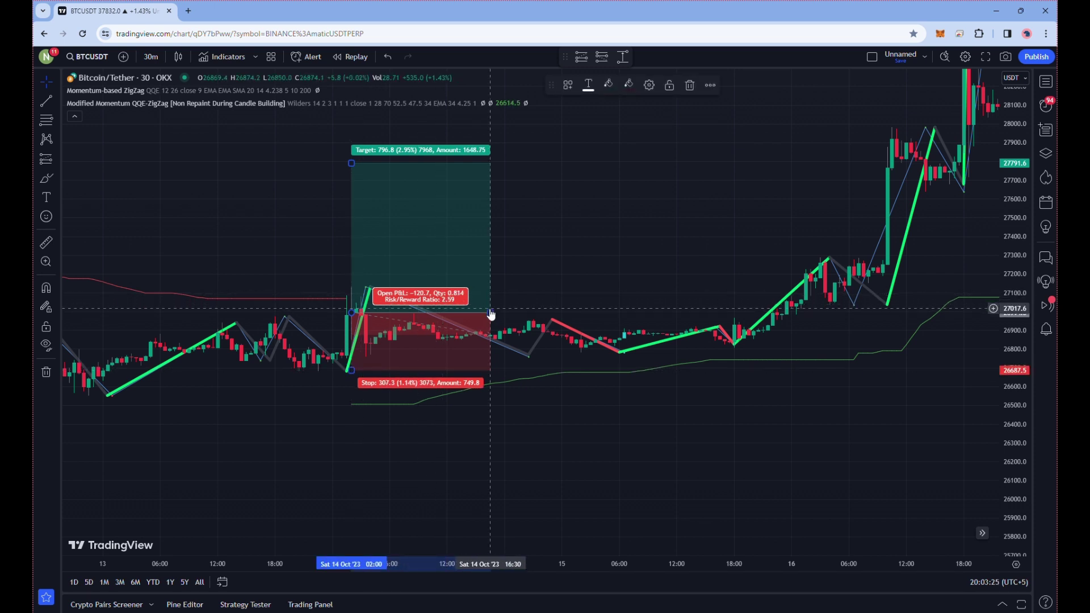
left_click_drag(528, 305, 878, 312)
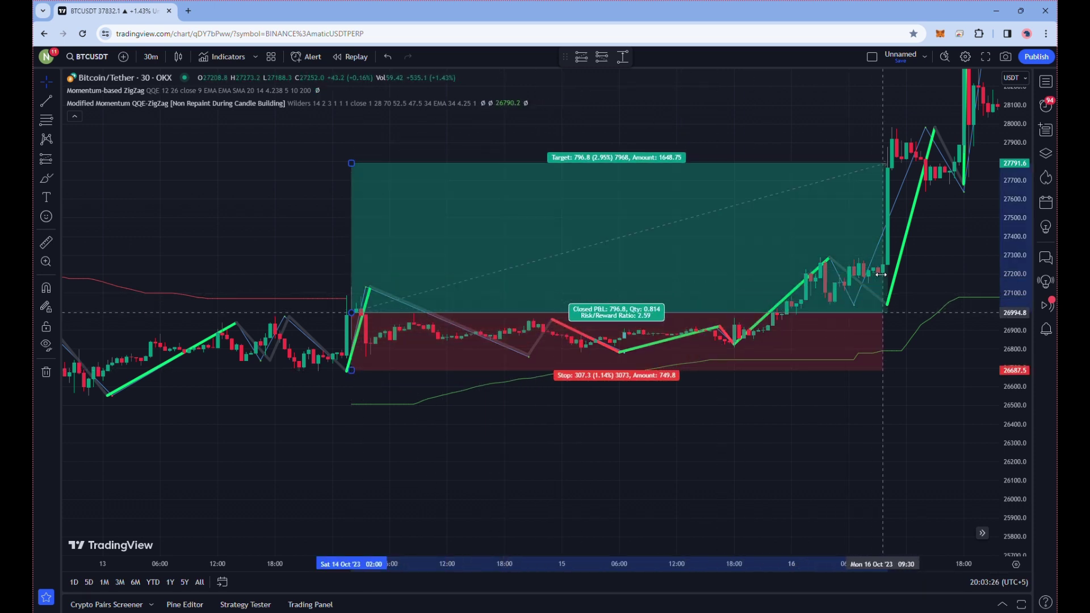
left_click_drag(352, 164, 351, 195)
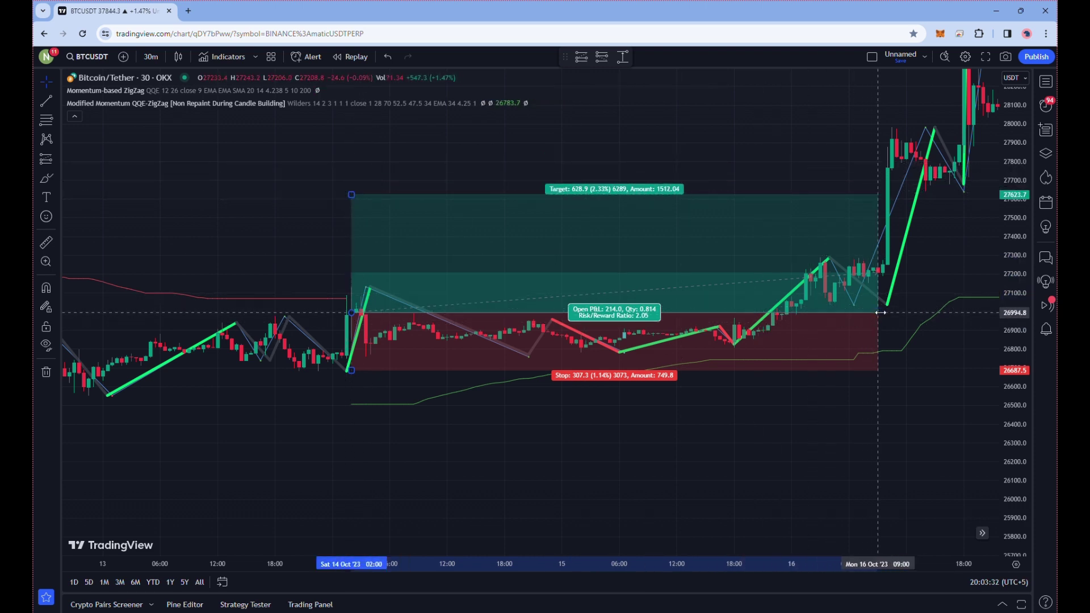
left_click_drag(879, 312, 884, 313)
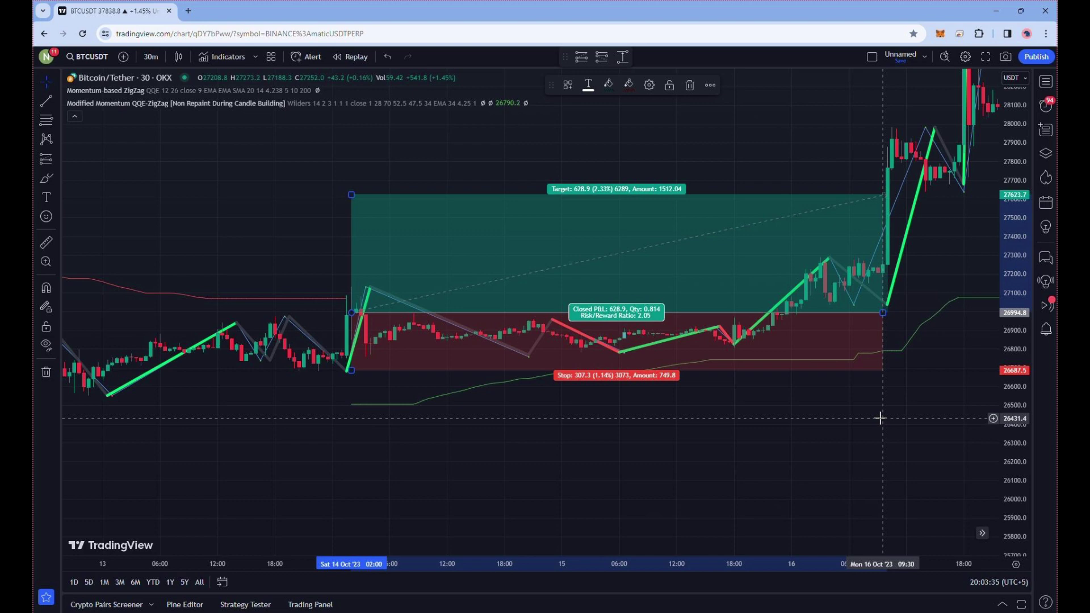
left_click_drag(880, 418, 531, 457)
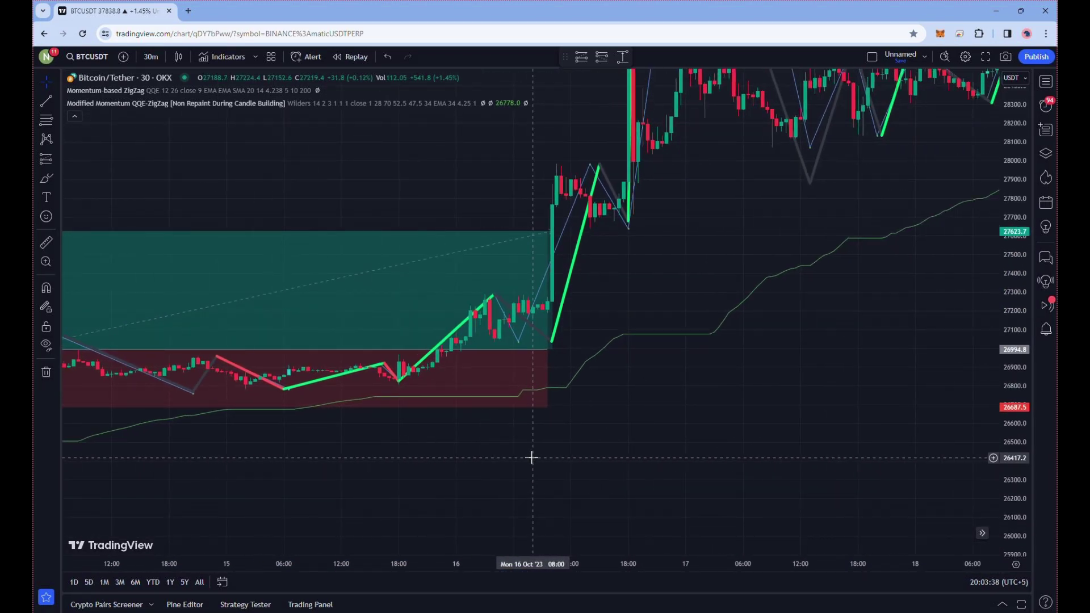
- Draw a long at the 16 Oct breakout: entry 27751.7, stop 27031.8, target 29473.9, ending 18:00
left_click(56, 159)
left_click(86, 174)
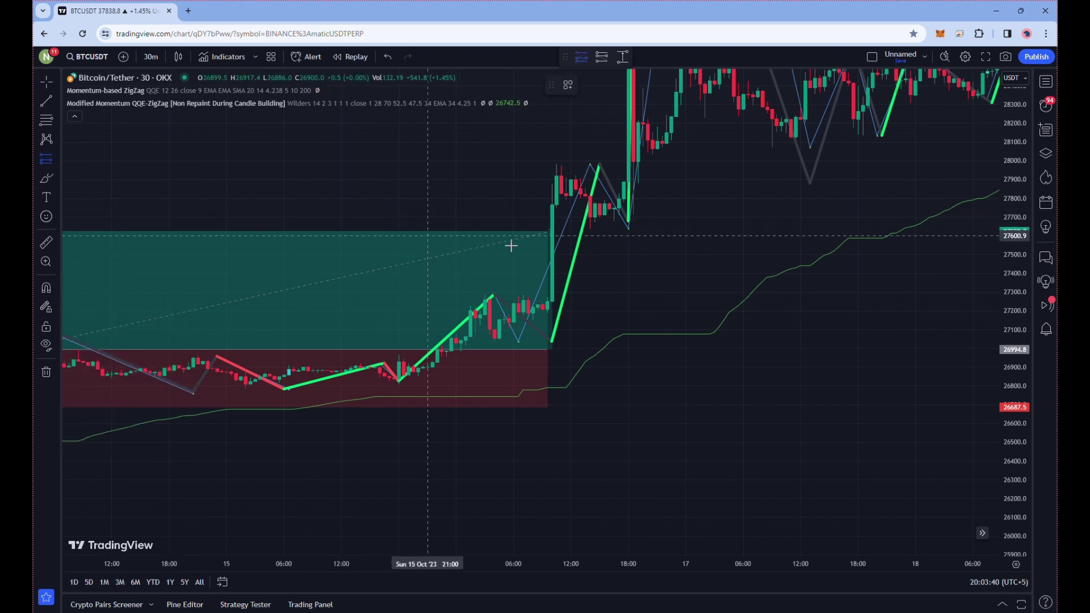
left_click(552, 207)
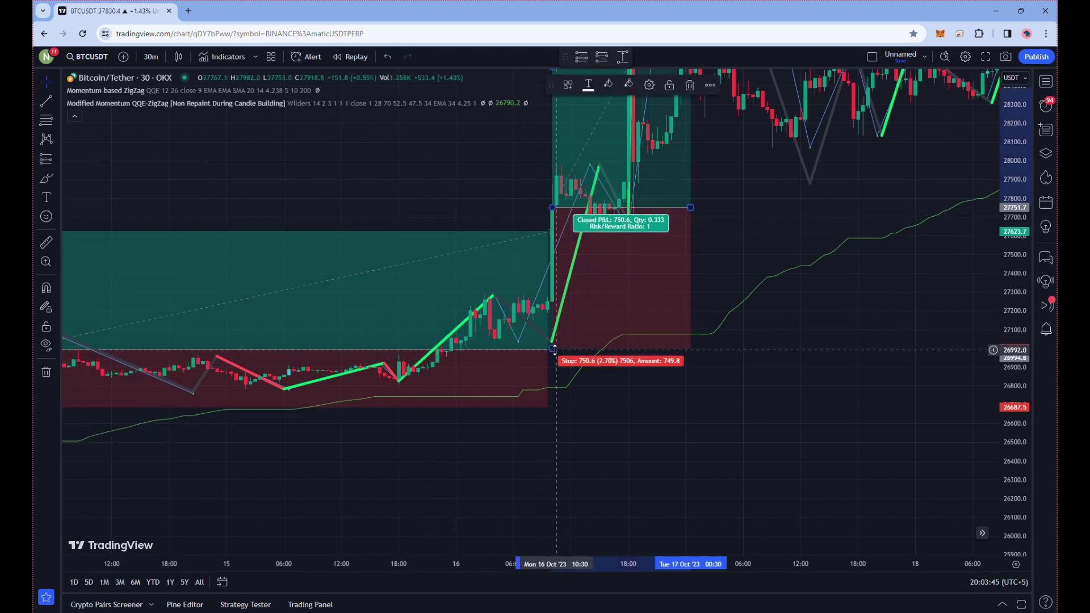
left_click_drag(550, 348, 557, 342)
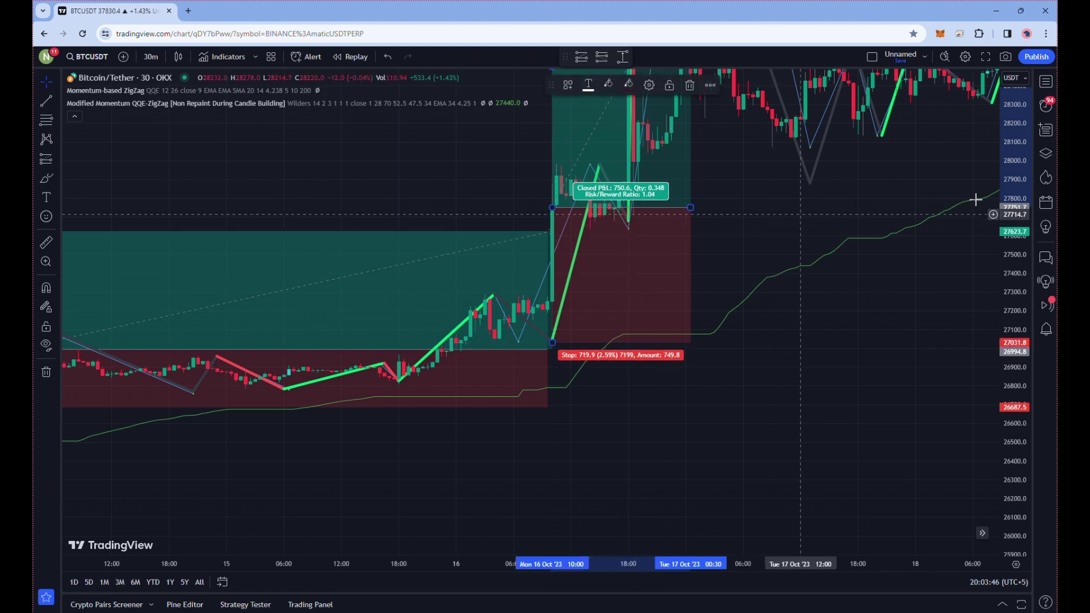
left_click_drag(1014, 187, 1014, 307)
mouse_move(773, 236)
left_mouse_down()
mouse_move(693, 390)
mouse_move(481, 287)
mouse_move(497, 169)
left_mouse_up()
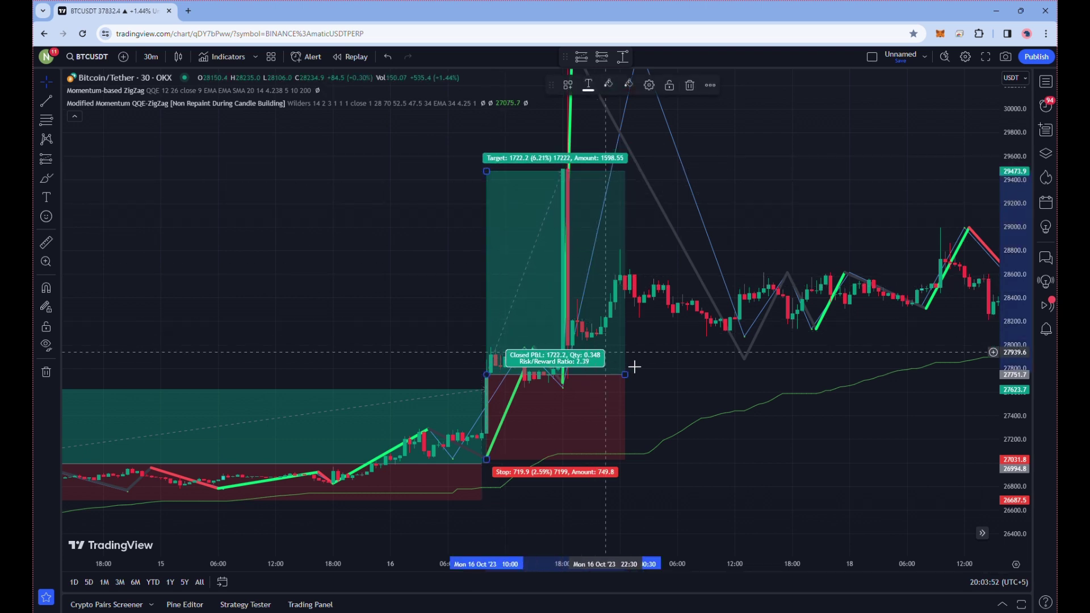
left_click_drag(594, 373, 562, 369)
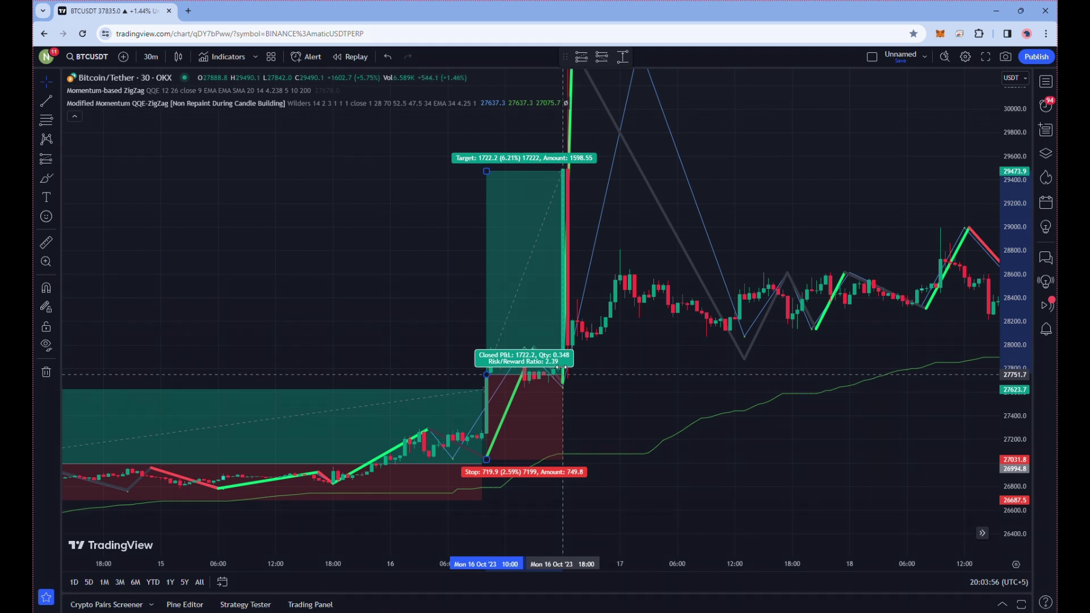
left_click_drag(562, 368, 562, 368)
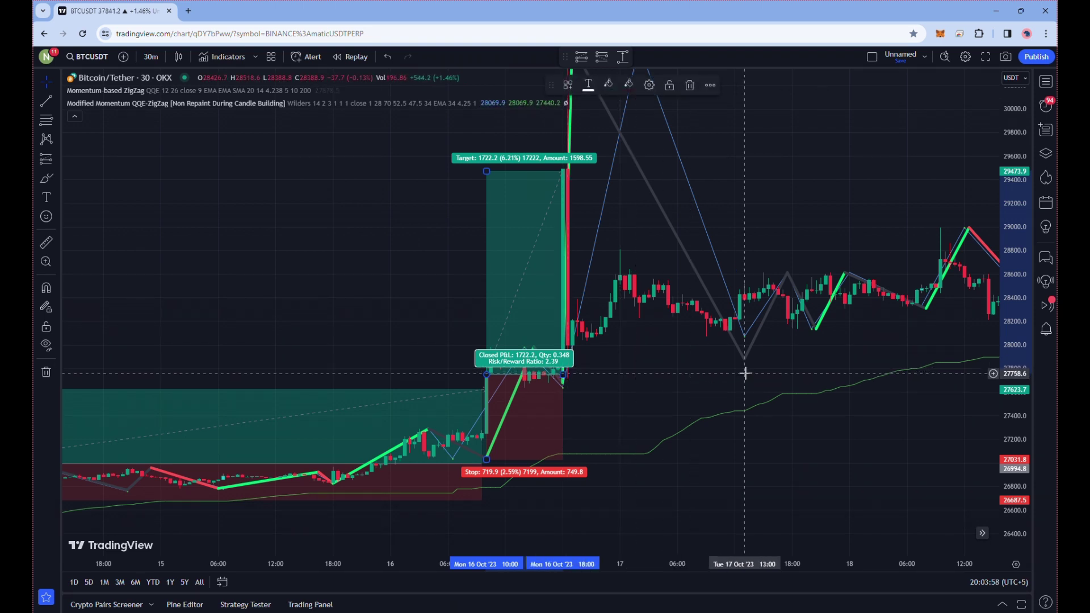
left_click_drag(825, 355, 545, 420)
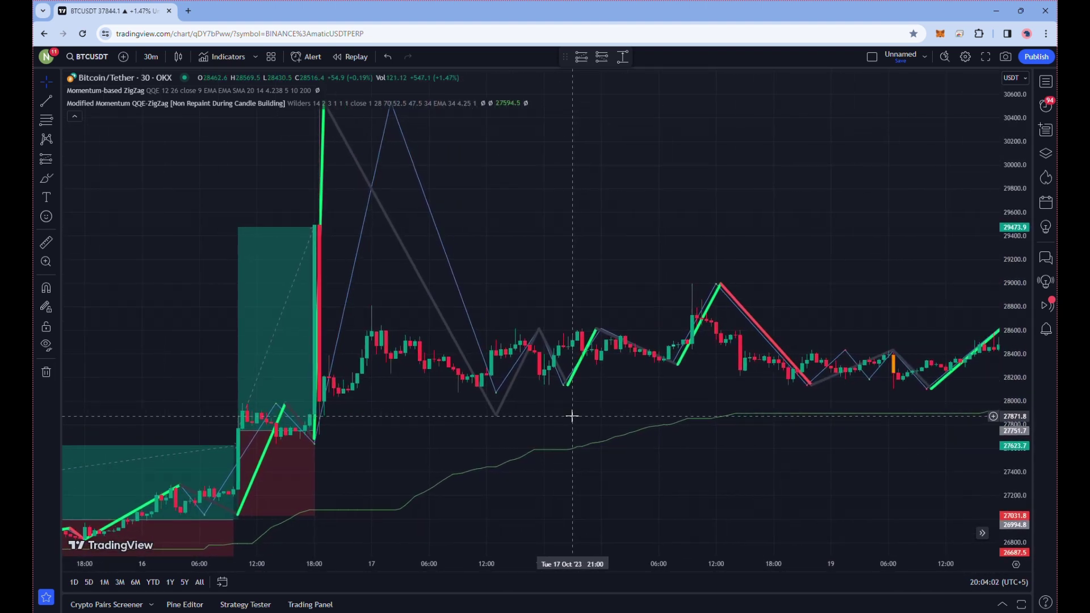
- Draw a long position at the 17 Oct 20:30 low with 402.8 stop, 745.6 target, ending 19 Oct 15:00
left_click(57, 157)
left_click(91, 173)
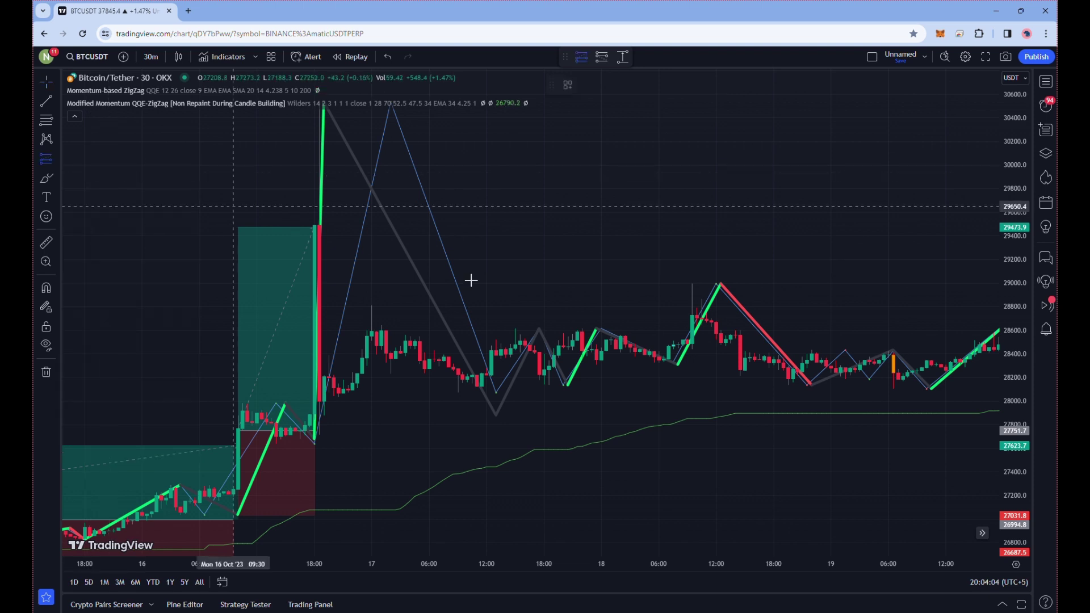
left_click(568, 345)
mouse_move(563, 402)
left_mouse_down()
mouse_move(560, 410)
mouse_move(567, 392)
left_mouse_up()
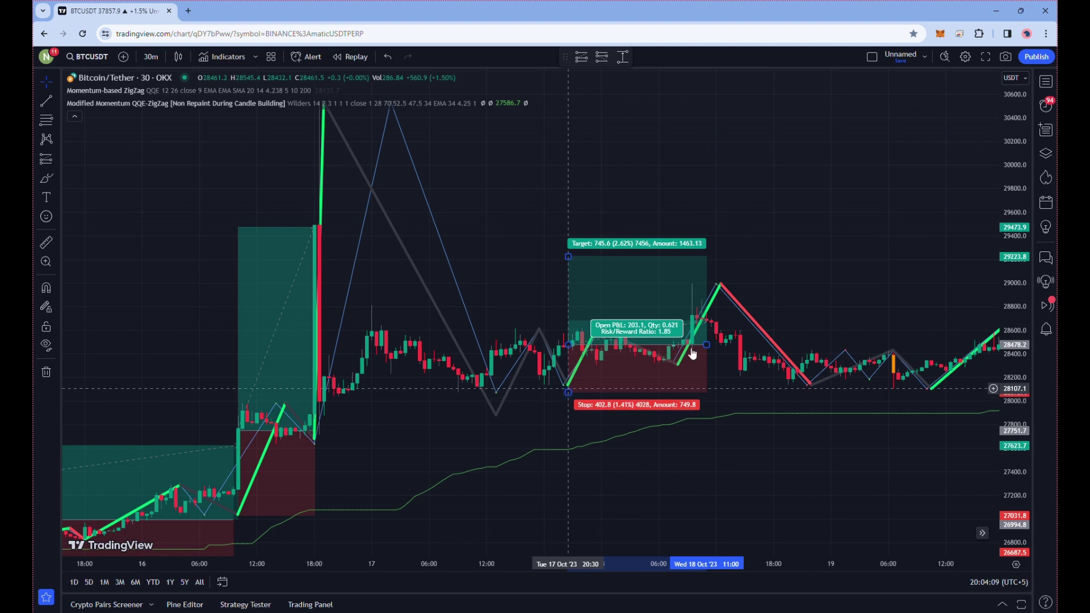
left_click_drag(709, 343, 975, 351)
left_click_drag(920, 462, 556, 519)
left_click(653, 381)
left_click_drag(653, 381, 812, 387)
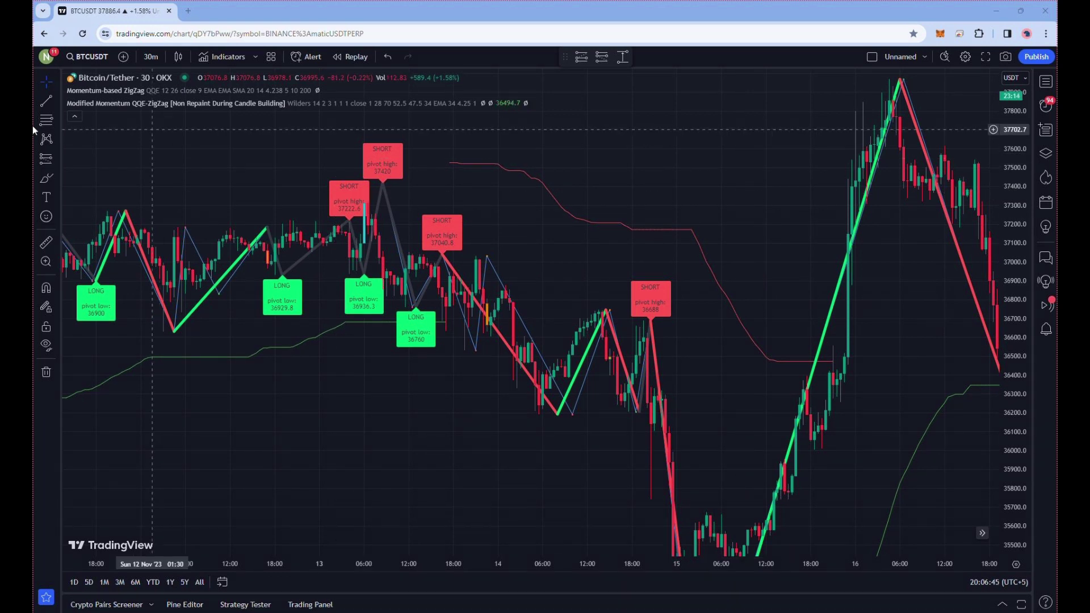
- Draw a short position below the 37040.8 SHORT label with 212.3 stop, 424.7 target, risk/reward 2
left_click(58, 161)
left_click(87, 192)
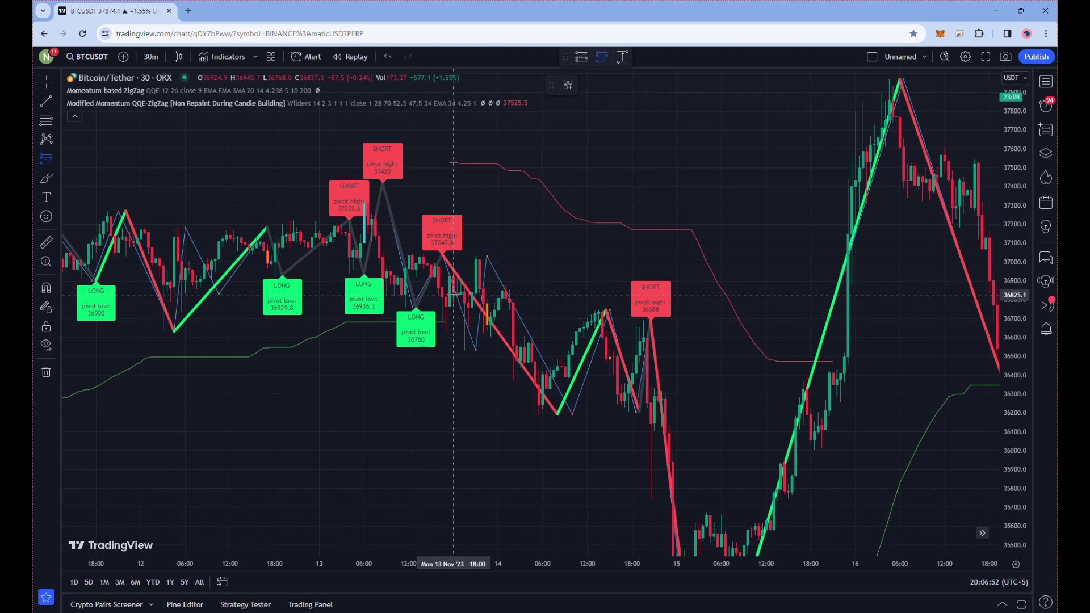
left_click(453, 294)
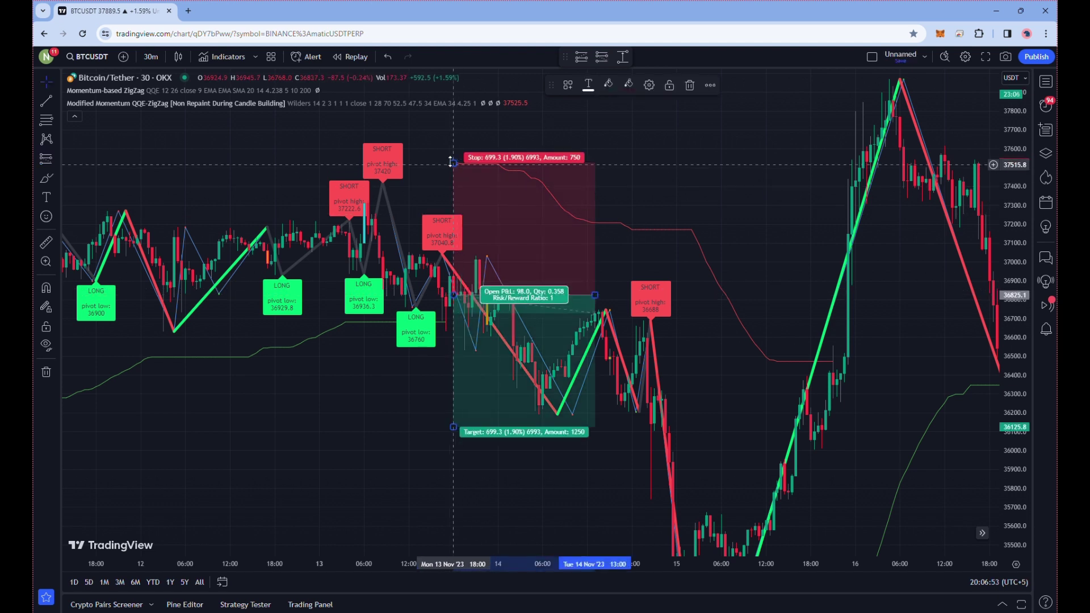
left_click_drag(453, 165, 448, 255)
left_click_drag(453, 426, 473, 375)
left_click_drag(595, 297, 518, 314)
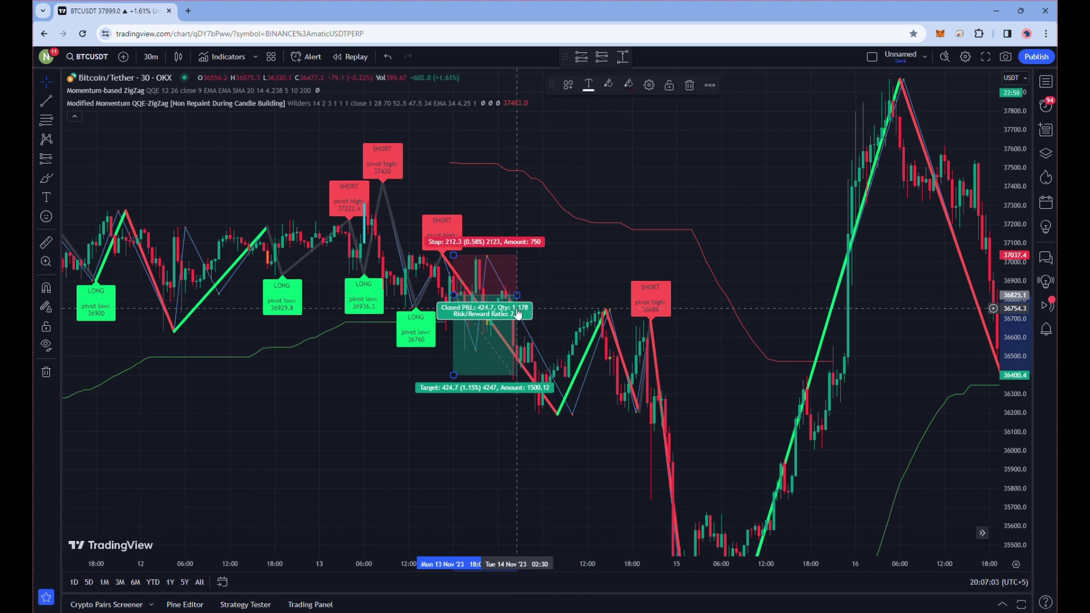
left_click_drag(578, 290, 425, 246)
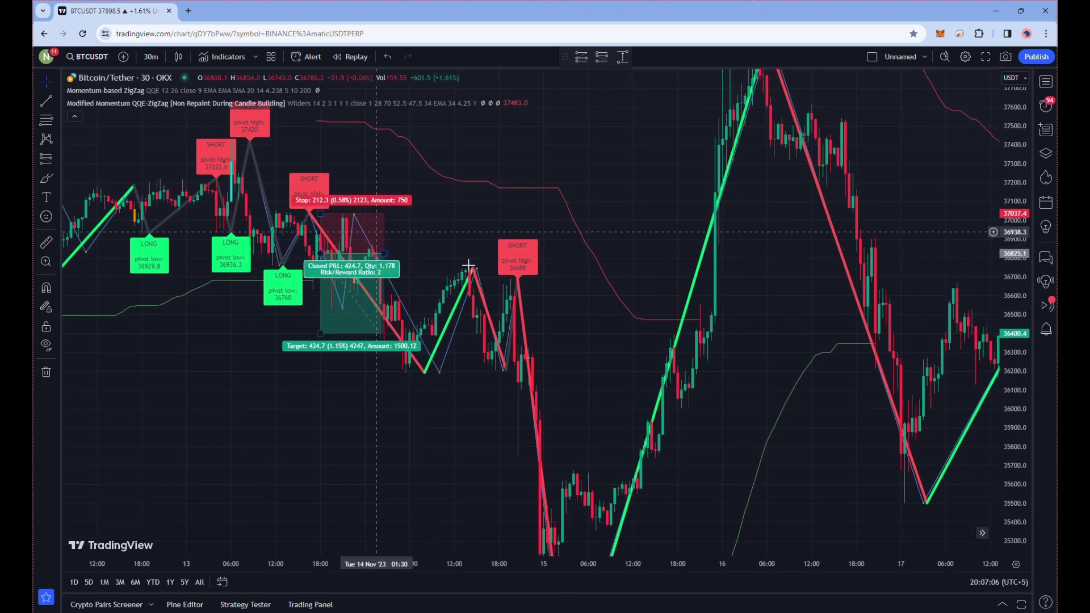
- Draw a short position at the 14 Nov 36688 top: 252.0 stop, 736.1 target, risk/reward 2.92
left_click(58, 159)
left_click(81, 193)
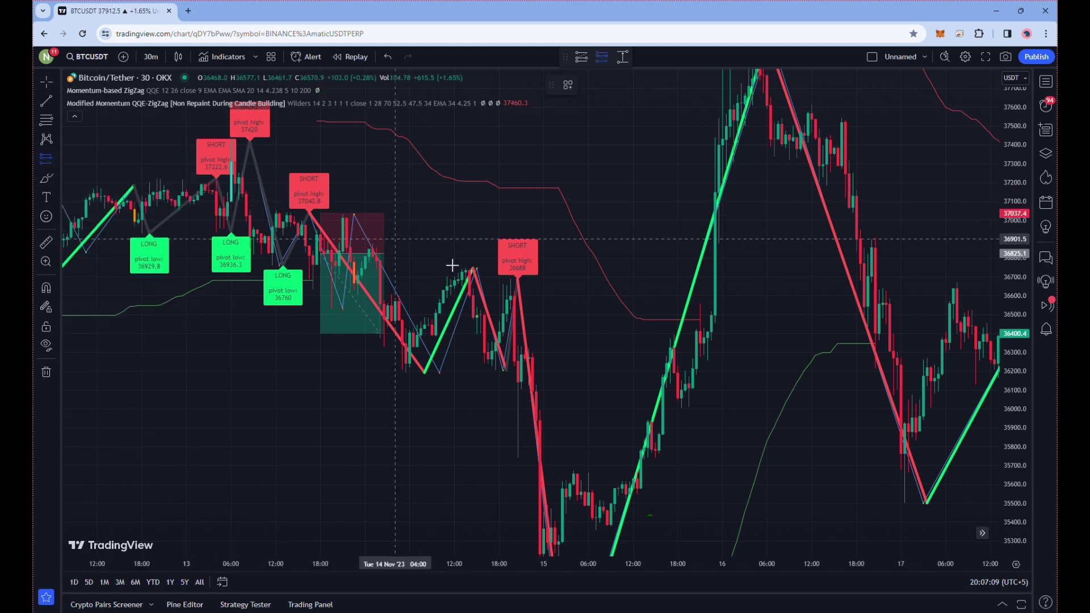
left_click(473, 317)
left_click_drag(473, 179, 473, 269)
left_click_drag(615, 317, 518, 325)
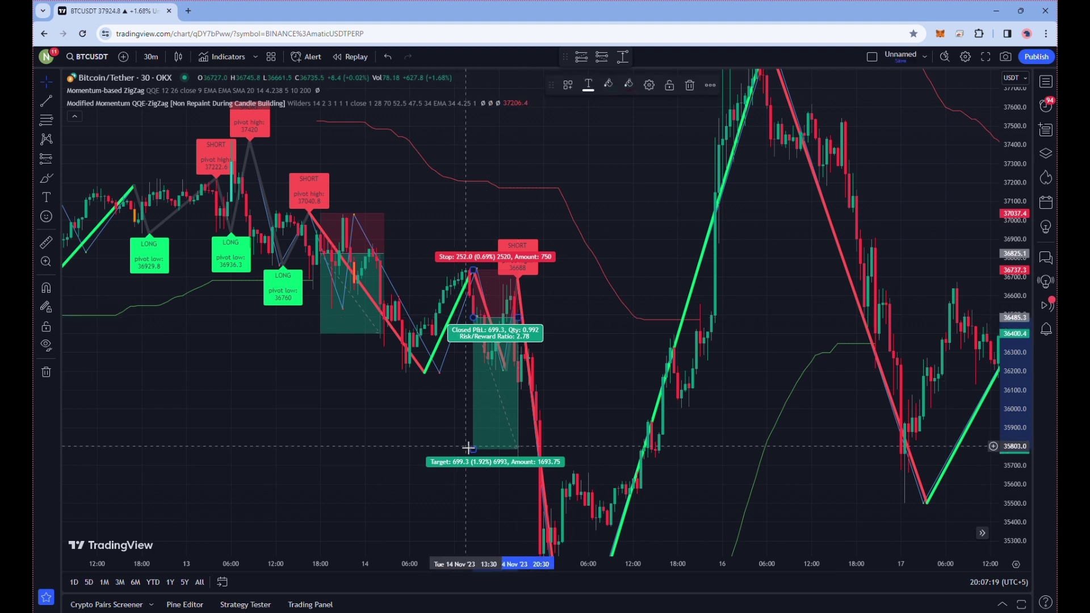
left_click_drag(473, 449, 471, 456)
left_click(409, 442)
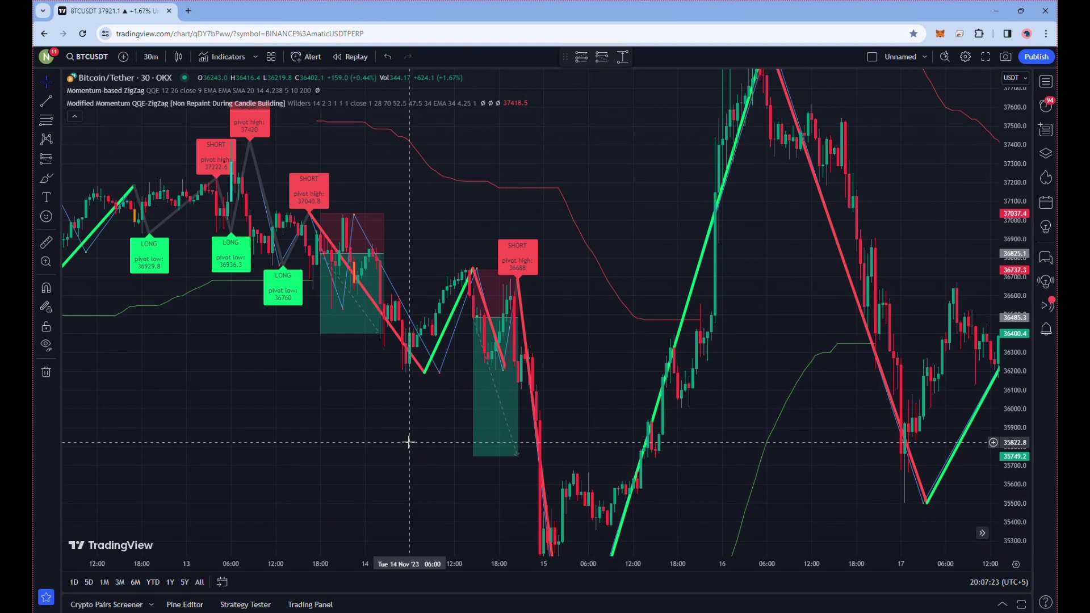